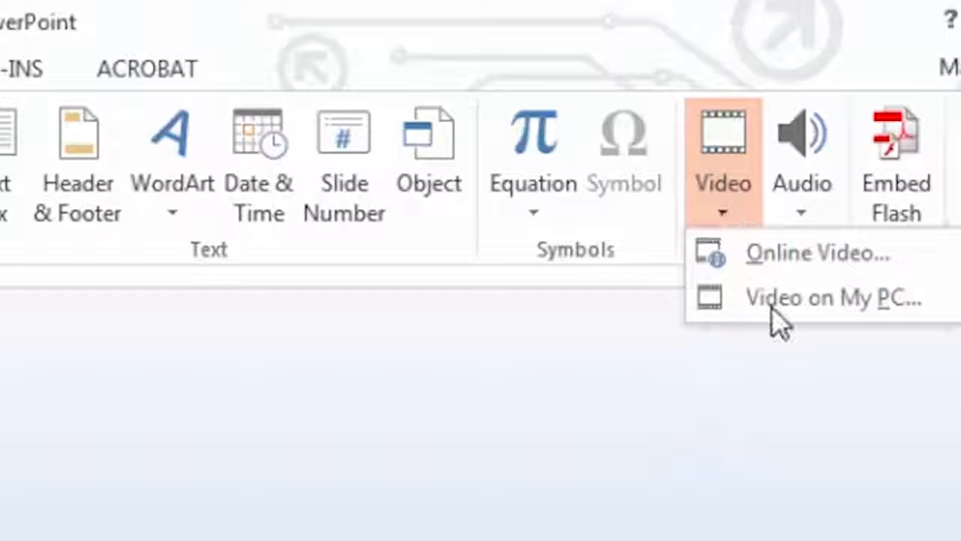
left_click(771, 306)
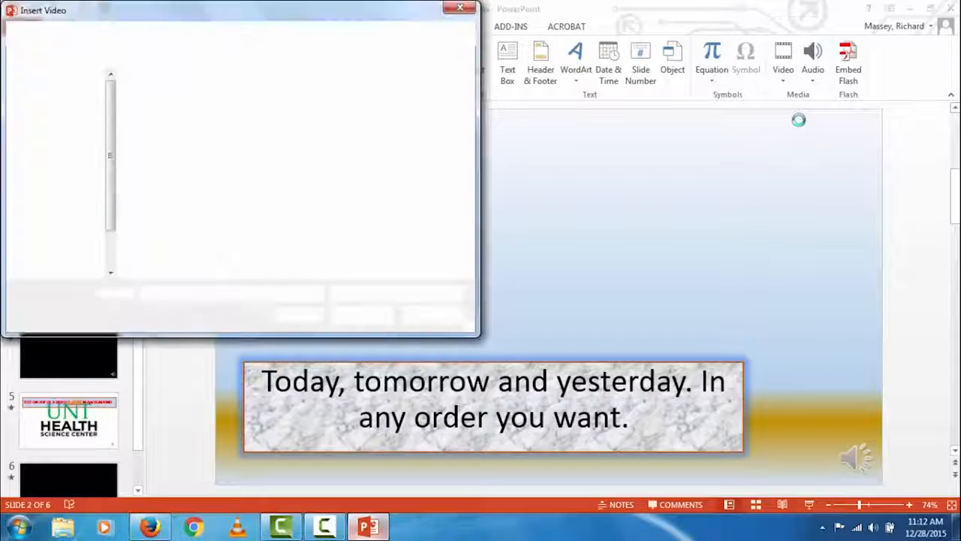
double_click(263, 121)
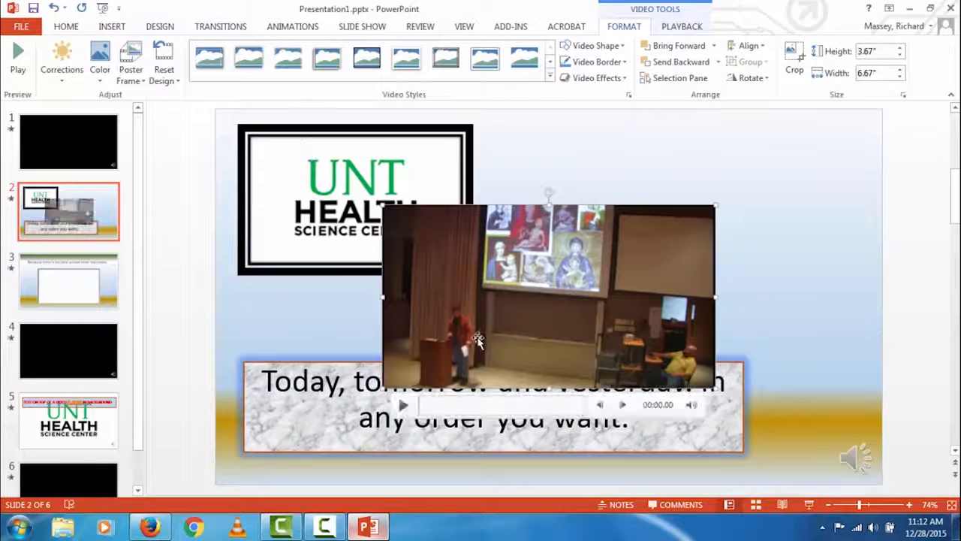
left_click_drag(484, 297, 470, 244)
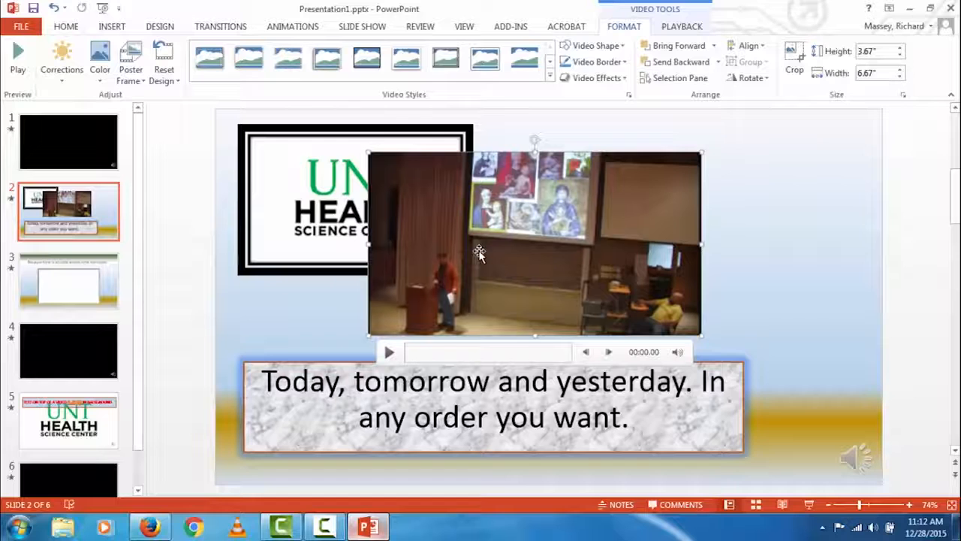
key("Delete")
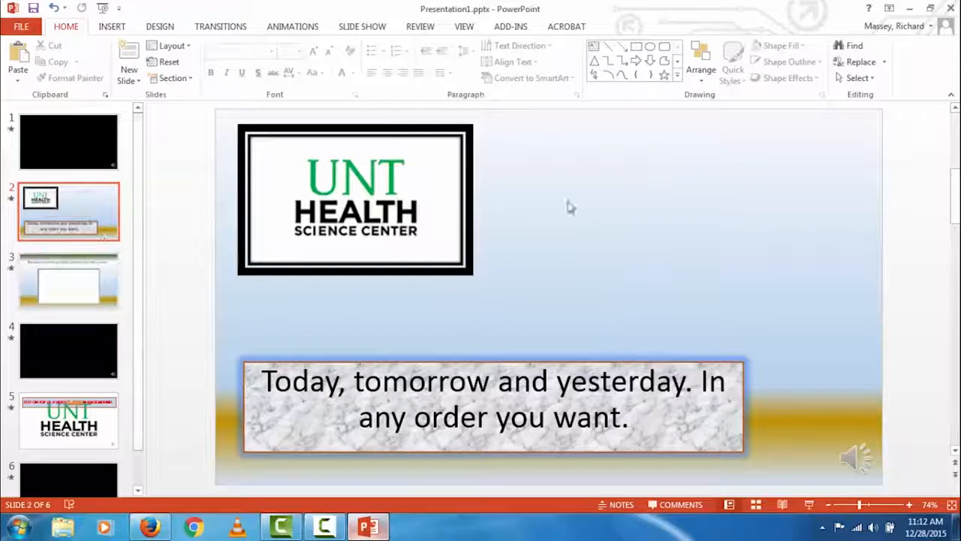
Insert the video VID_20151217_083103.mp4 from the ppt project folder on the computer into slide 2
left_click(120, 27)
left_click(783, 64)
left_click(800, 96)
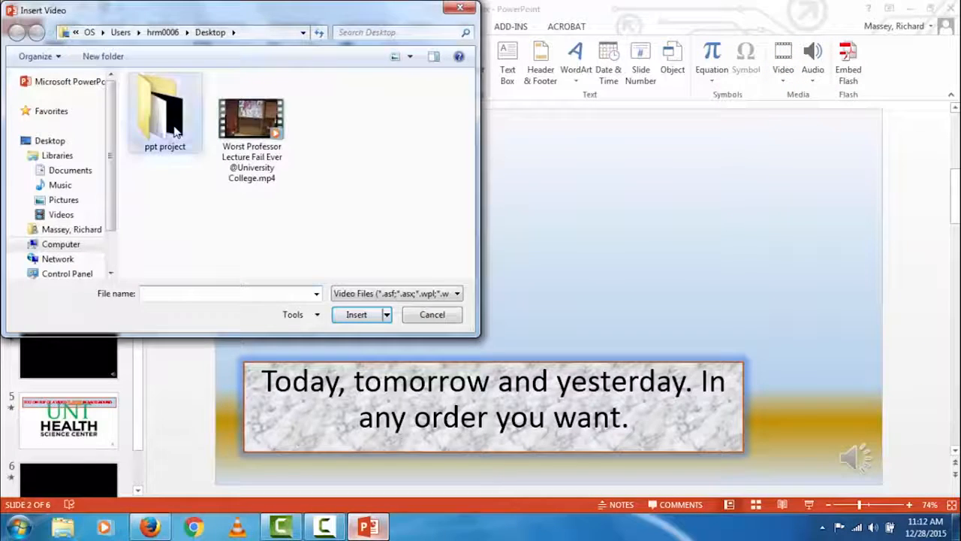
double_click(175, 132)
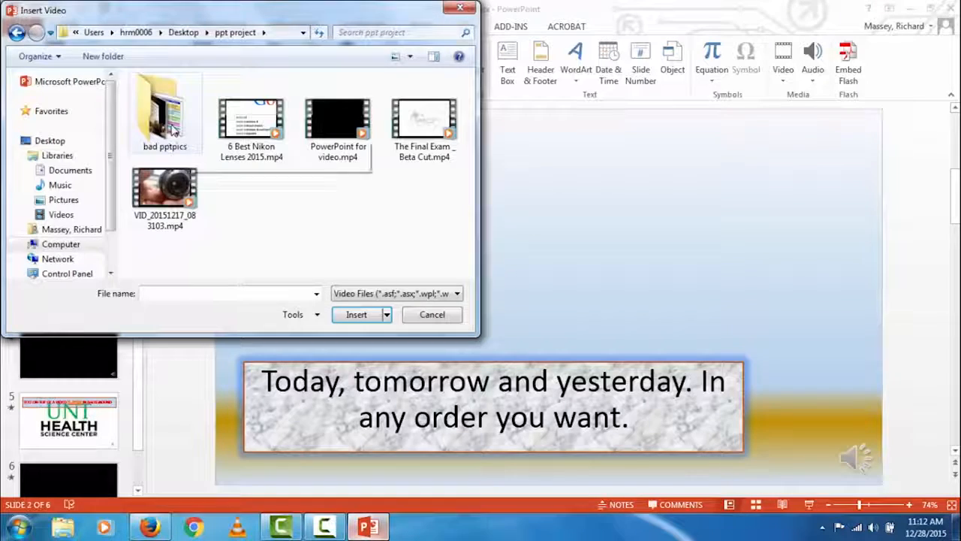
double_click(165, 196)
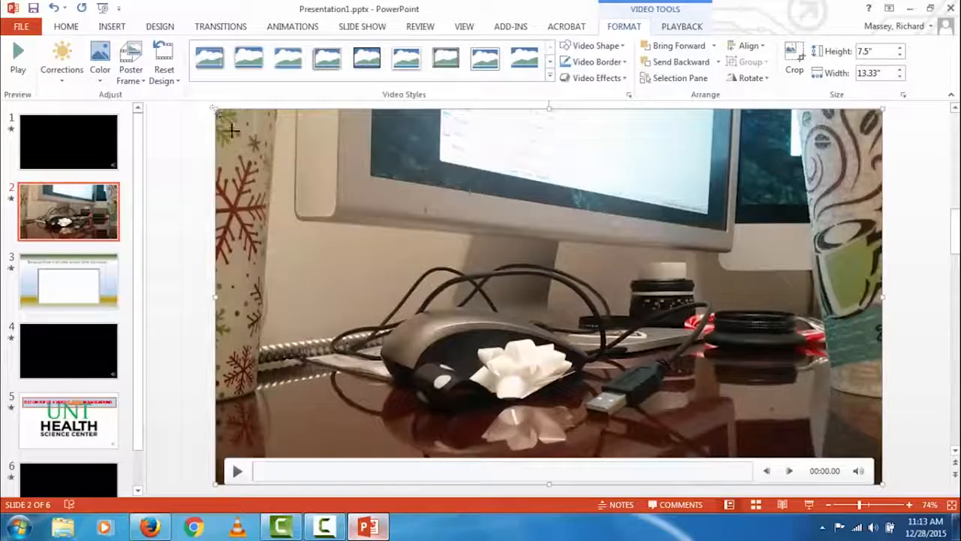
Scale the video down to about 7.13" wide and place it beside the UNT logo, above the text box
left_click_drag(232, 131, 634, 302)
left_click_drag(665, 363, 604, 192)
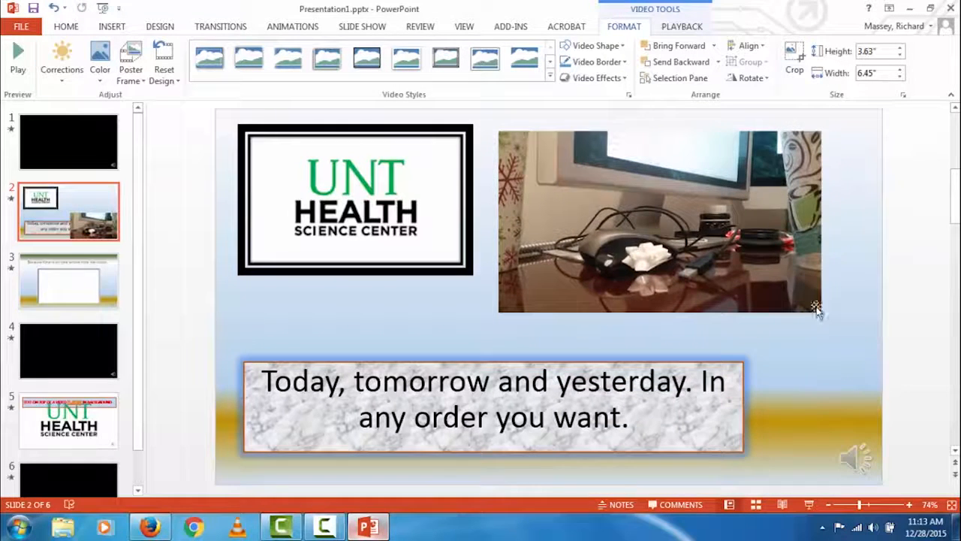
left_click_drag(822, 312, 858, 329)
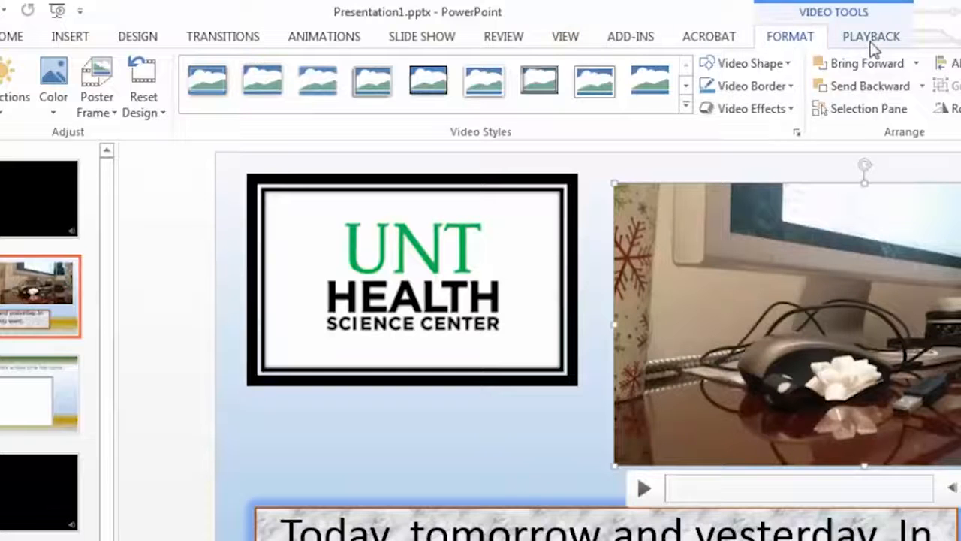
Select the logo picture, the text box and the video in turn to compare the contextual tools offered for each
left_click(482, 258)
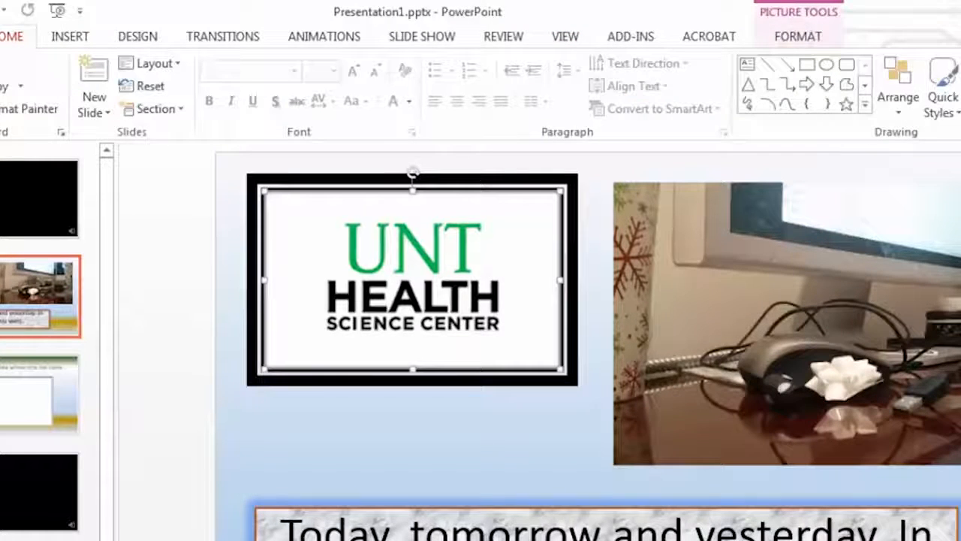
left_click(568, 521)
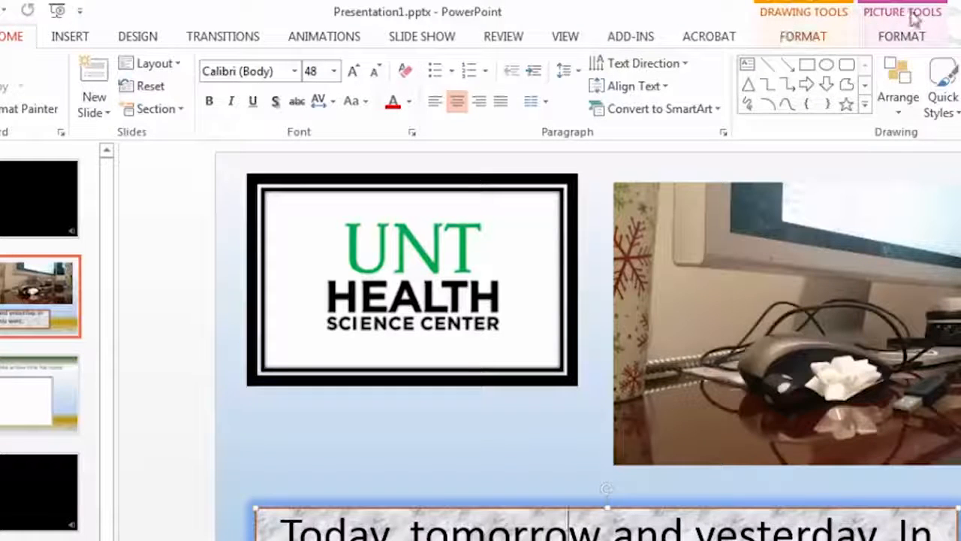
left_click(463, 272)
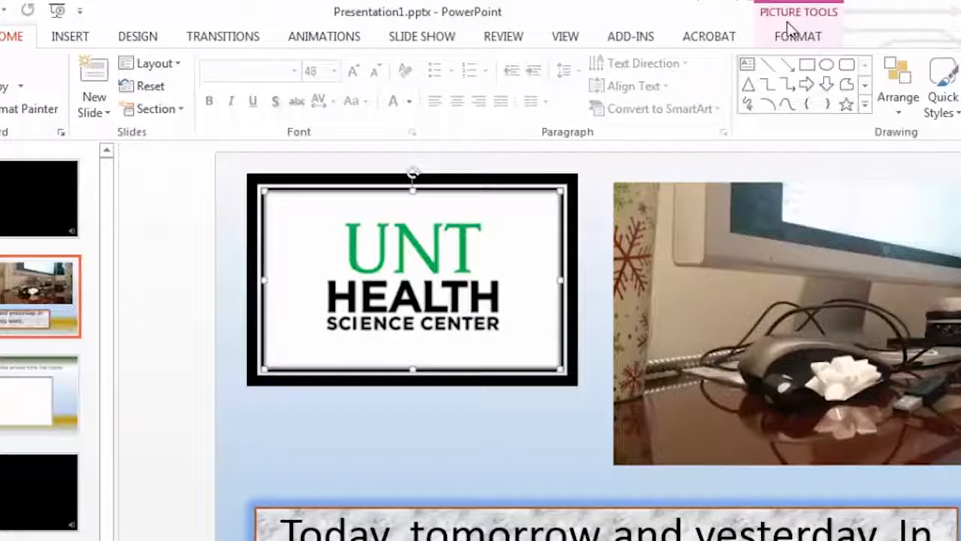
left_click(760, 281)
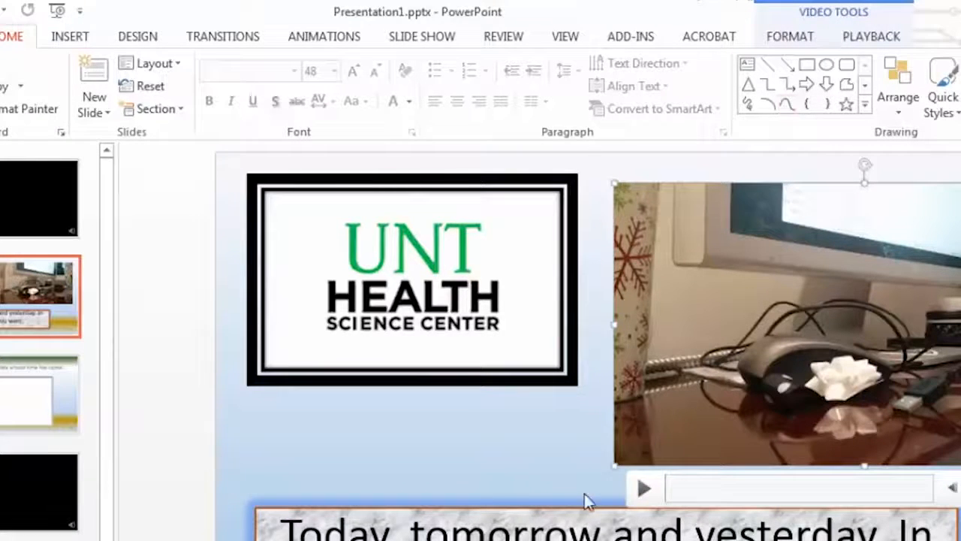
left_click(518, 536)
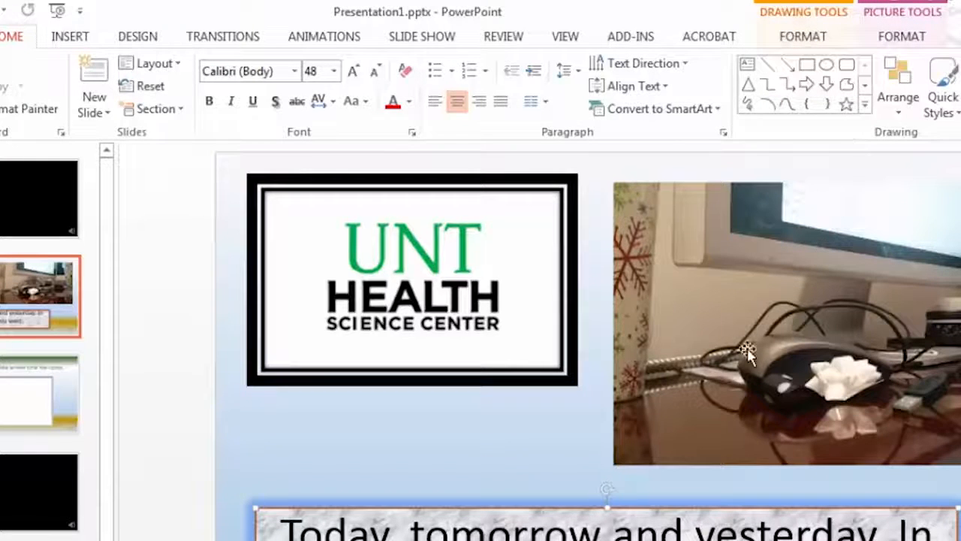
Apply the dark double-line frame video style to the video on slide 2
left_click(746, 329)
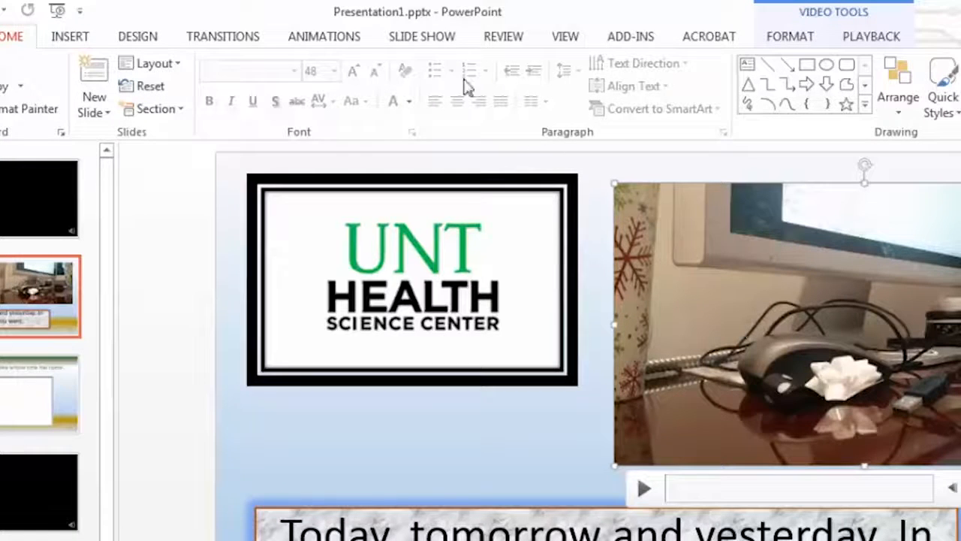
left_click(147, 44)
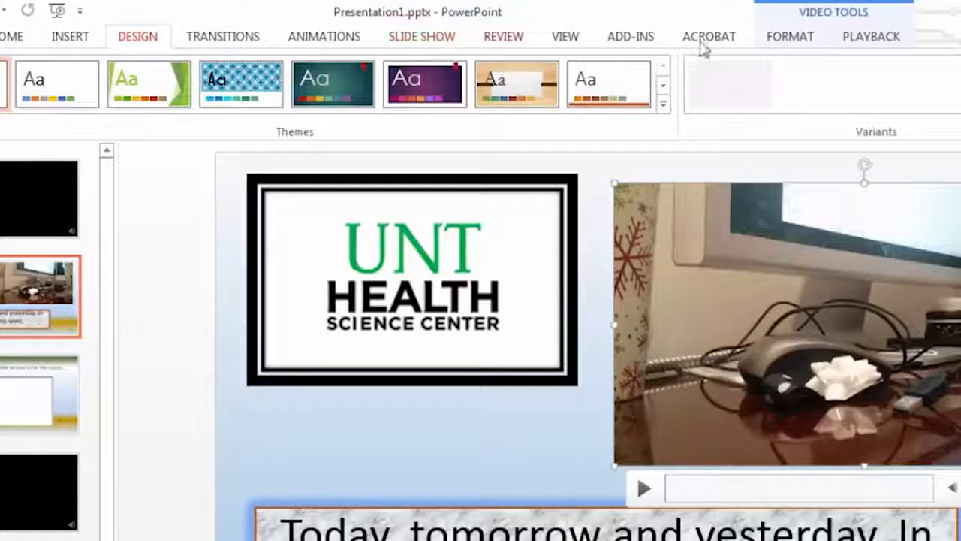
left_click(768, 44)
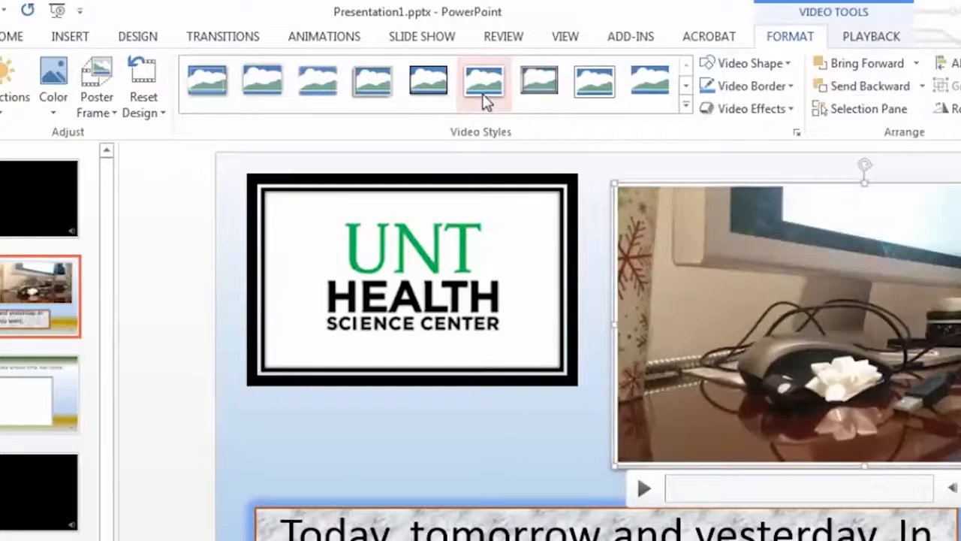
left_click(530, 78)
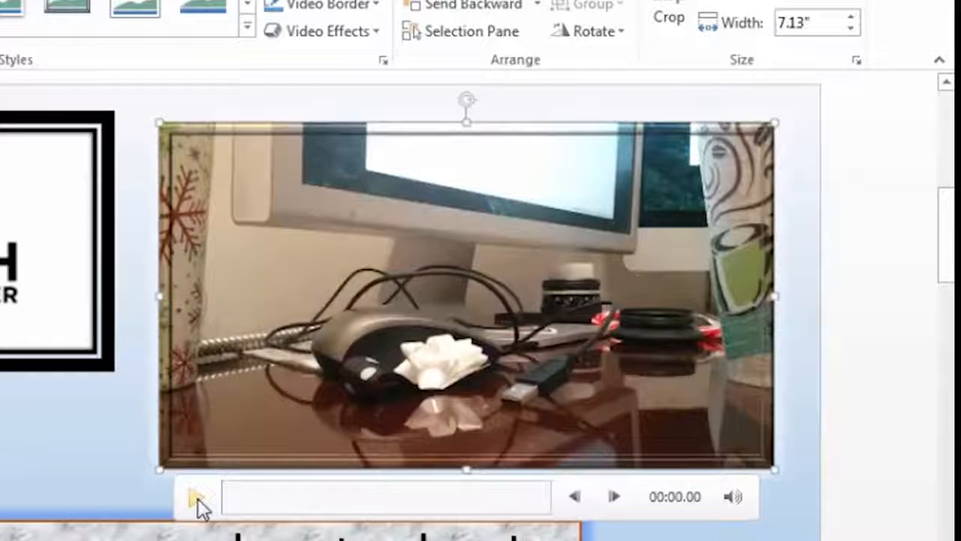
Preview the video on the slide and mute its sound
left_click(197, 498)
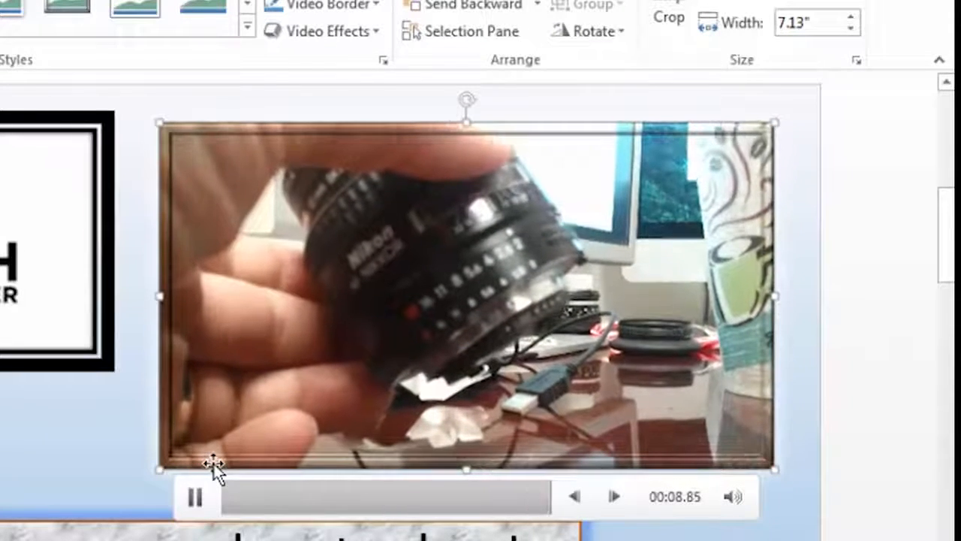
mouse_move(736, 497)
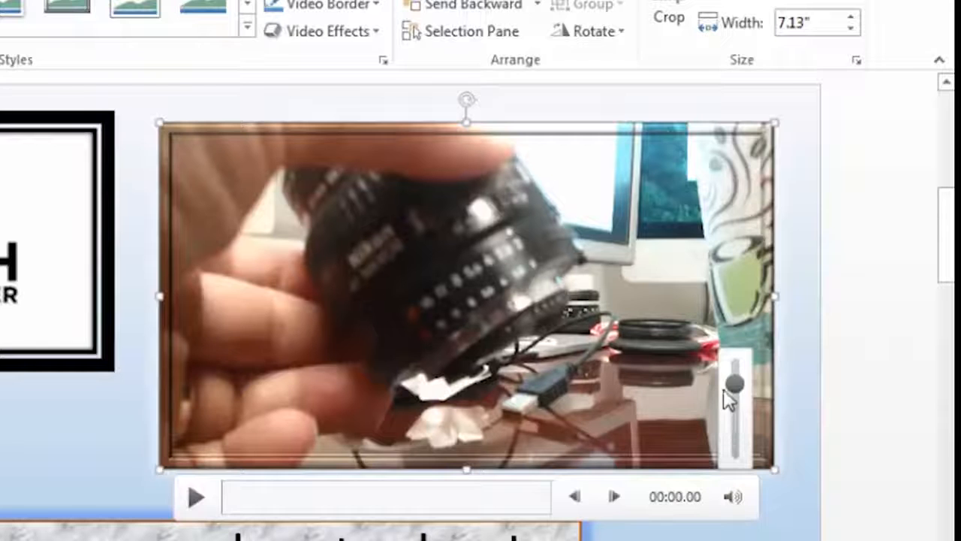
left_click_drag(735, 425, 740, 540)
left_click(739, 500)
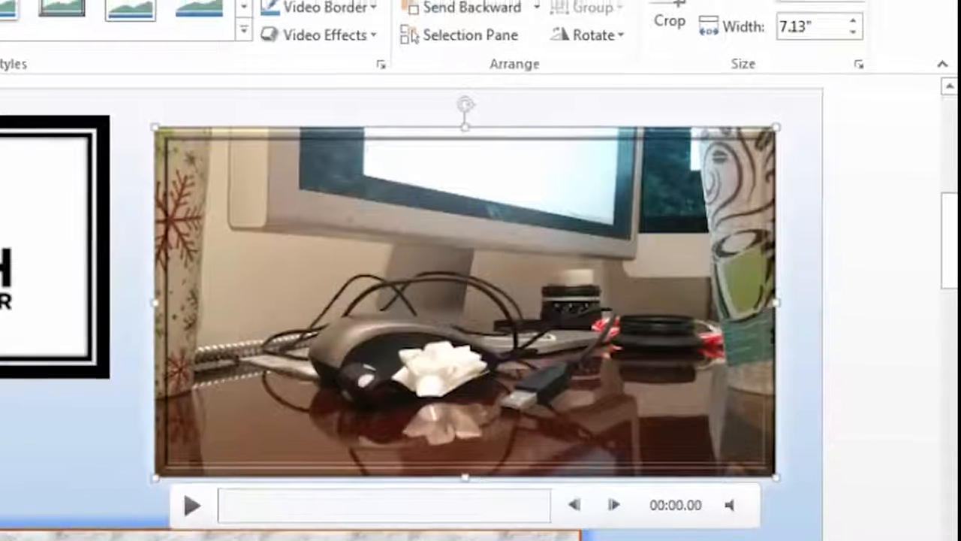
Trim the video to start at 00:00.416 and end at 00:07.444
left_click(440, 24)
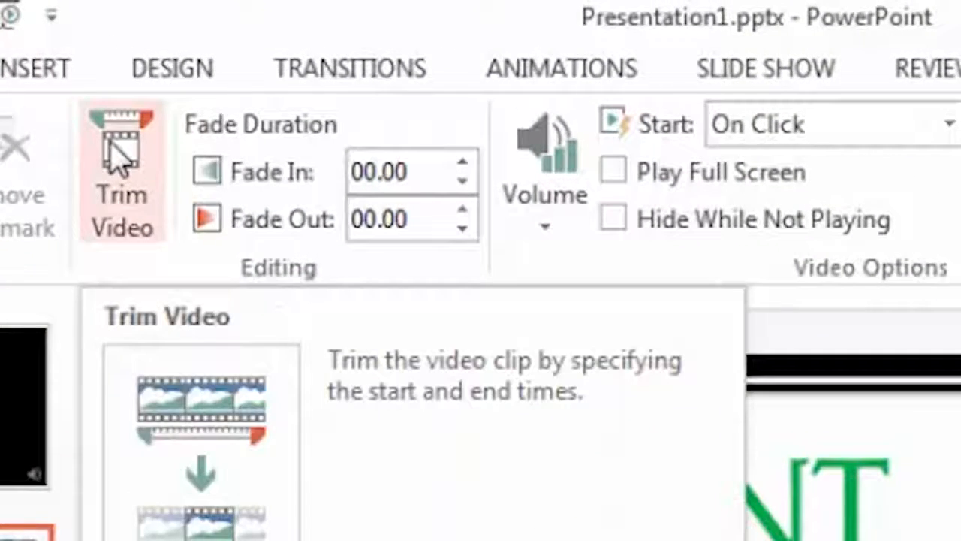
left_click(117, 154)
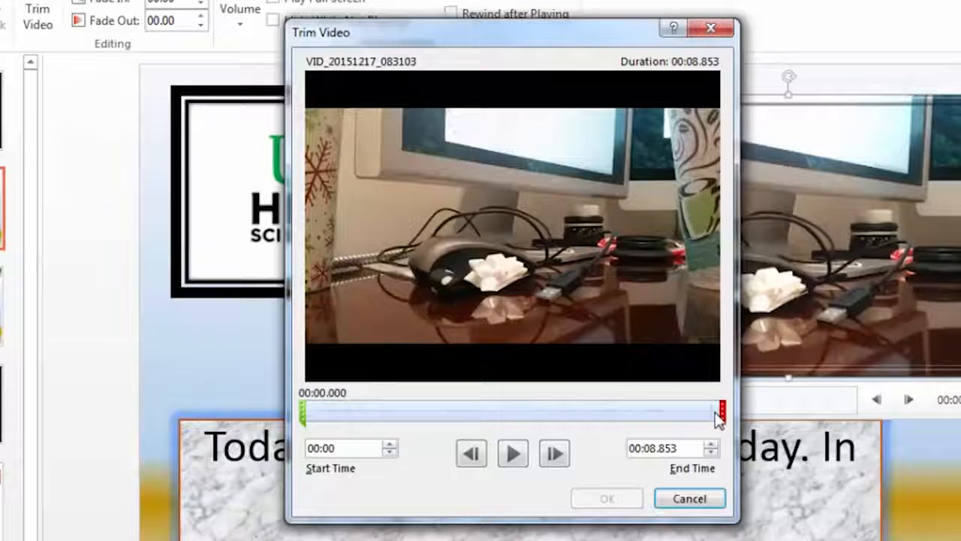
left_click(721, 413)
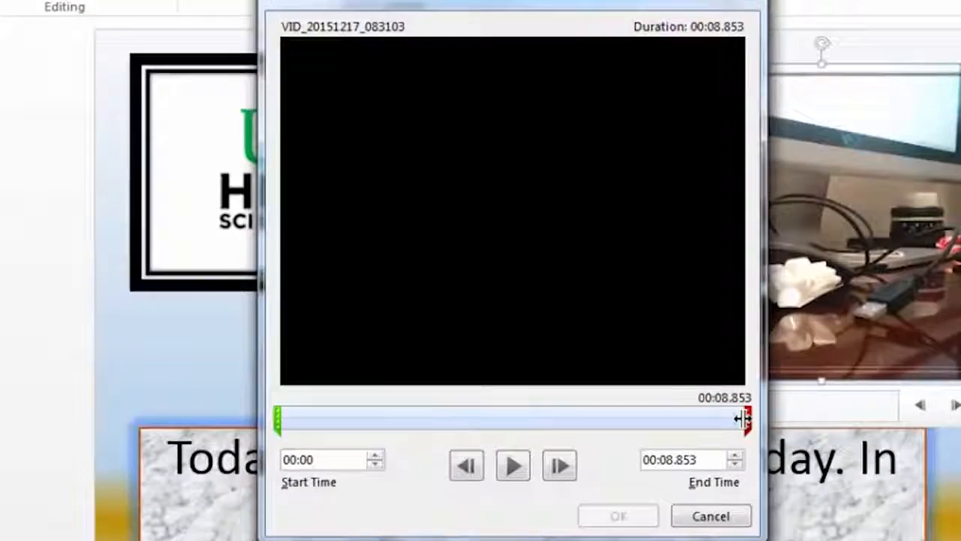
left_click_drag(743, 418, 729, 418)
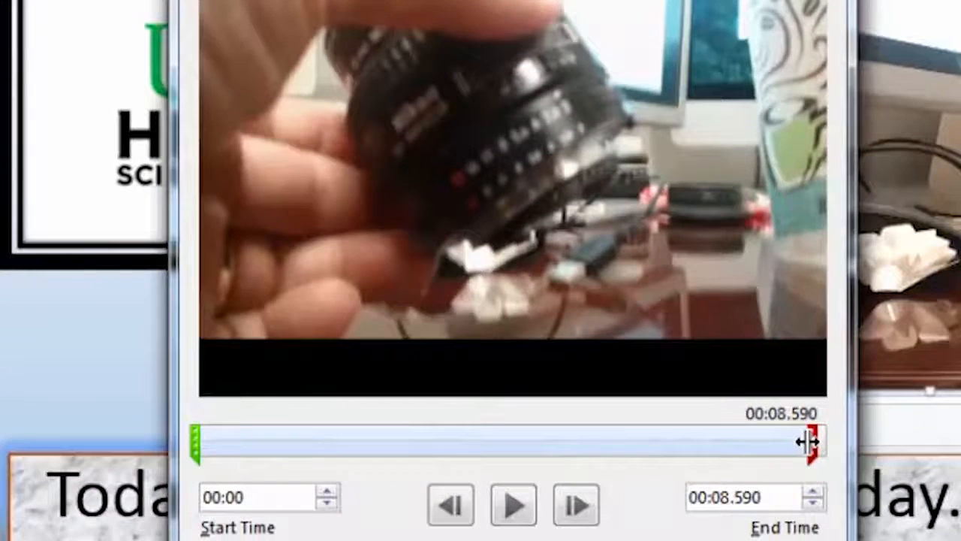
mouse_move(807, 441)
left_mouse_down()
mouse_move(708, 438)
mouse_move(728, 437)
left_mouse_up()
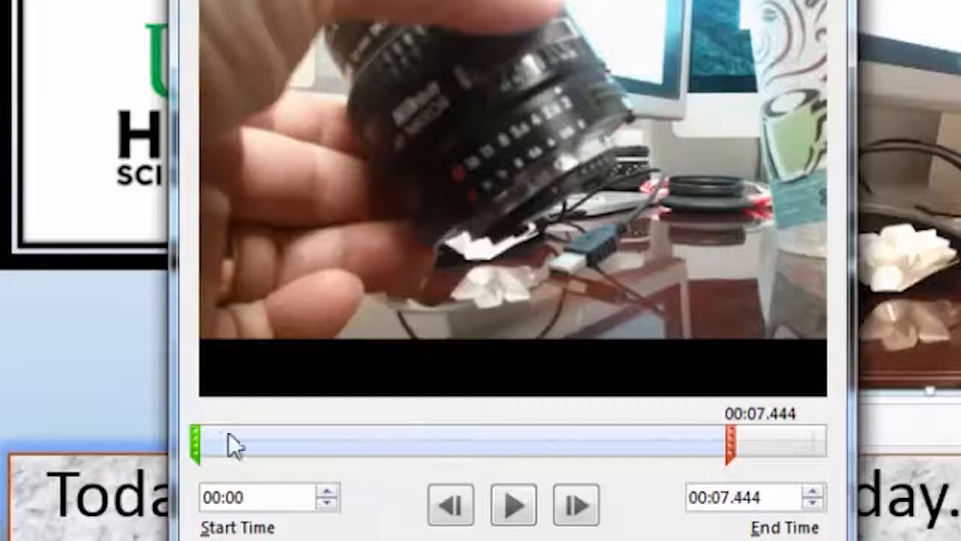
mouse_move(195, 442)
left_mouse_down()
mouse_move(266, 436)
mouse_move(224, 449)
left_mouse_up()
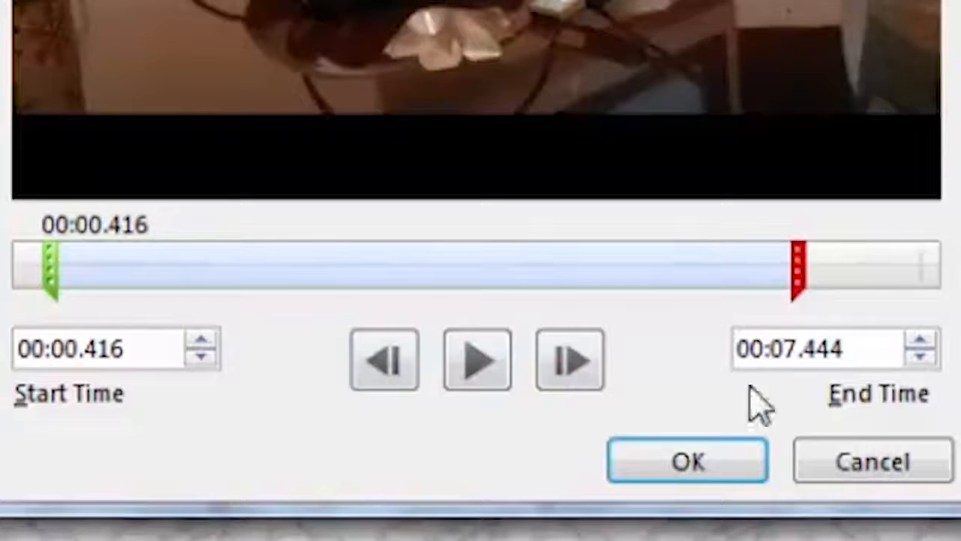
left_click(732, 464)
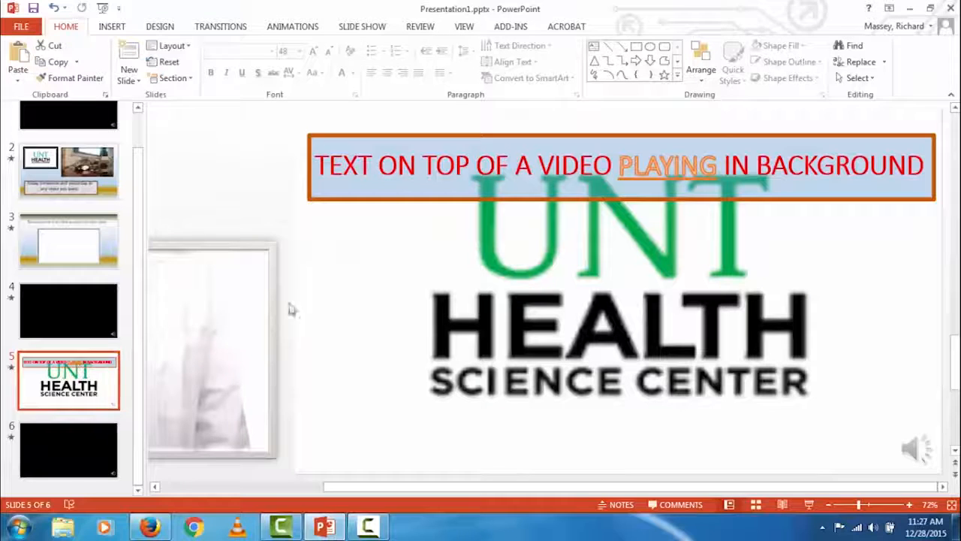
Set the poster frame of the video on slide 2 to the video's own frame showing hands holding a camera lens
mouse_move(338, 268)
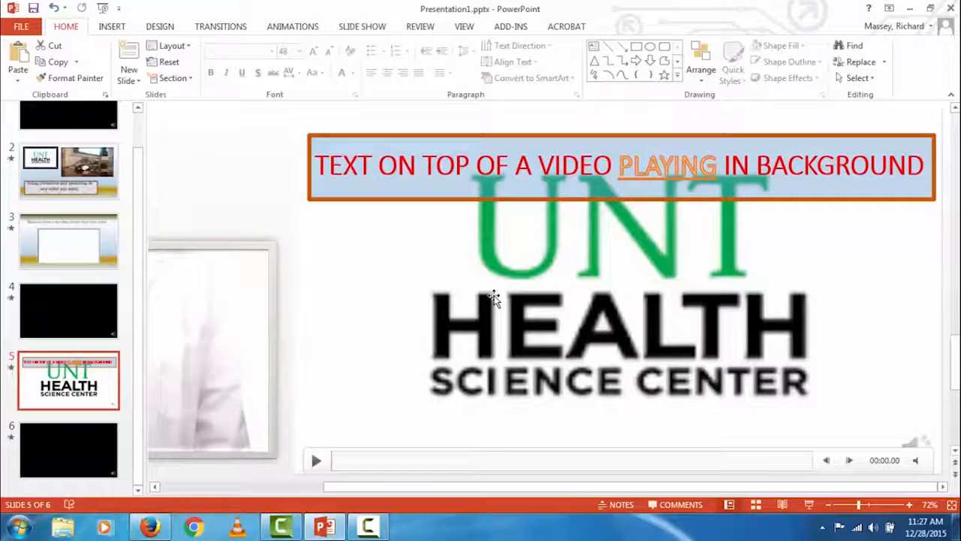
left_click(70, 165)
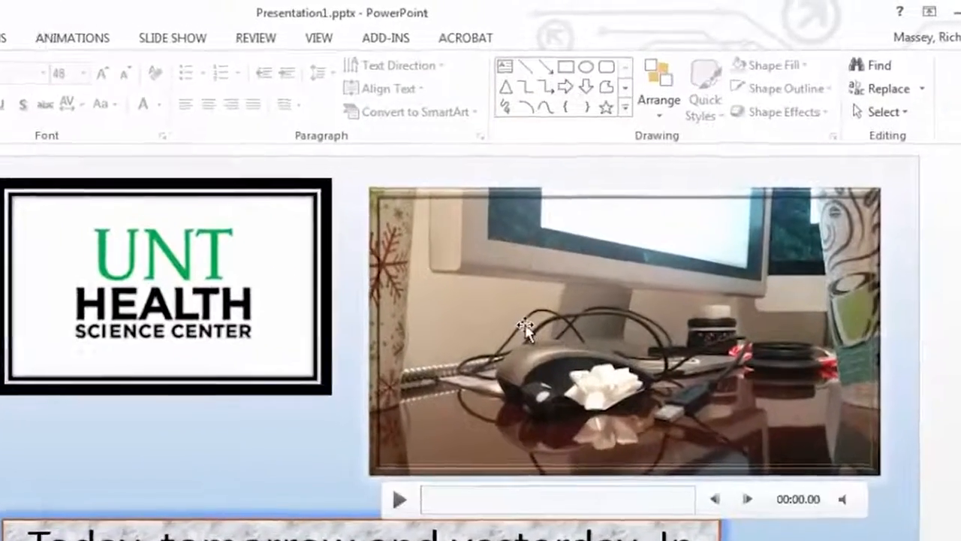
left_click(468, 268)
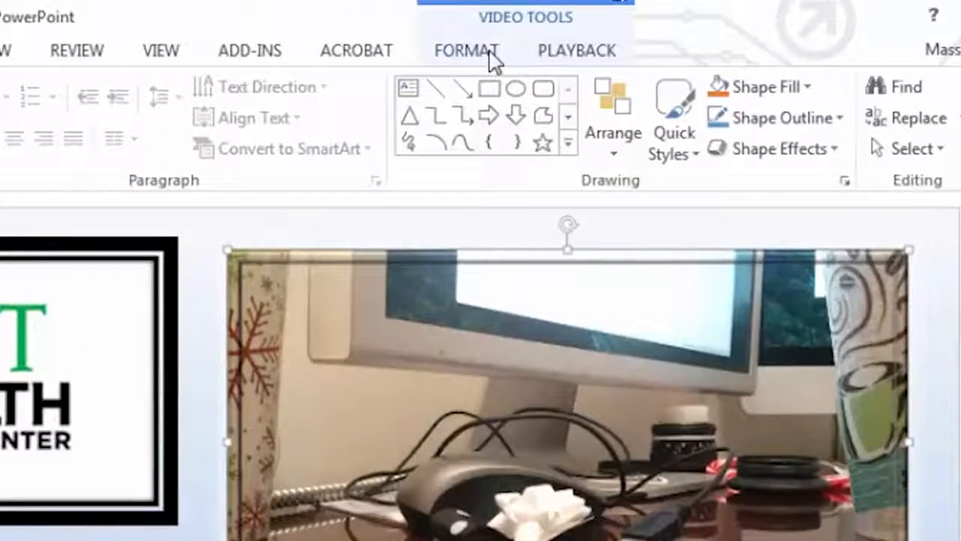
left_click(486, 51)
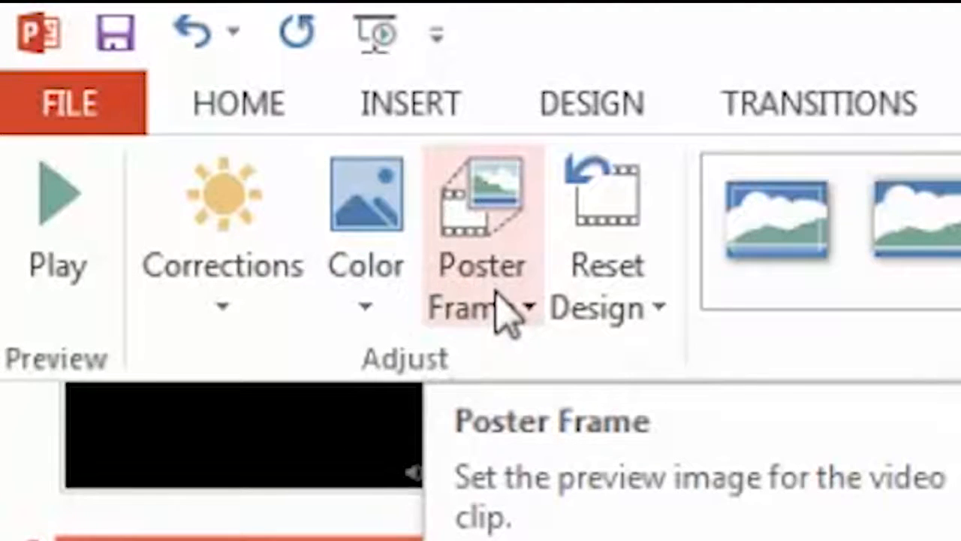
left_click(501, 198)
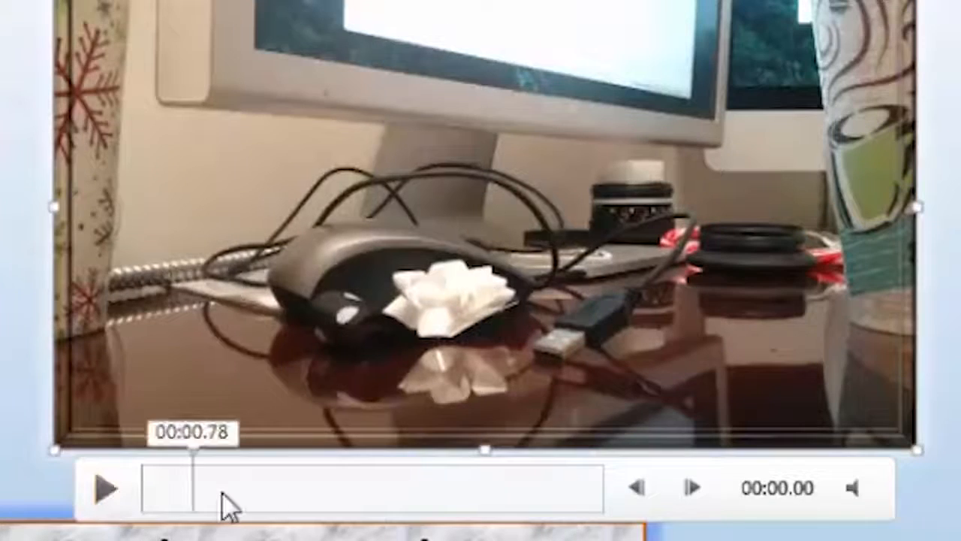
left_click(223, 492)
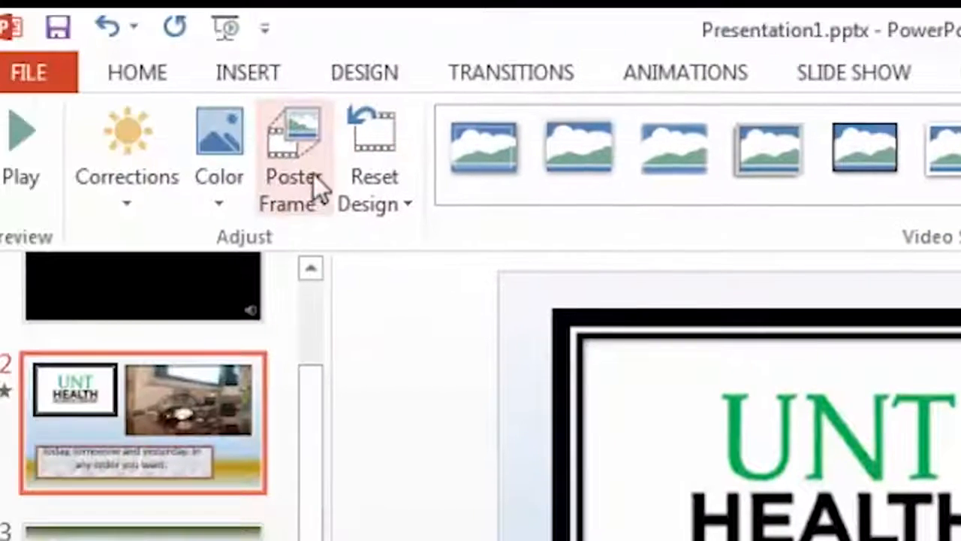
left_click(313, 175)
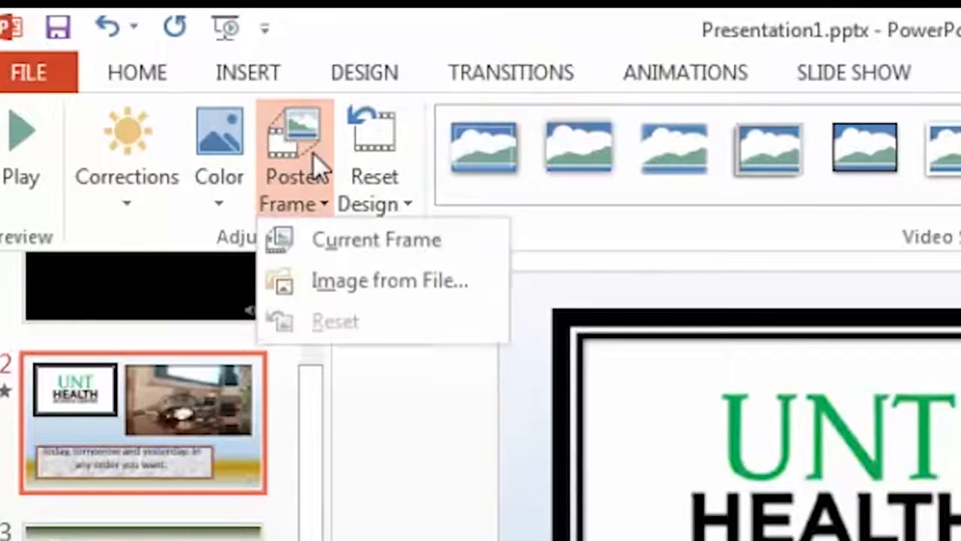
left_click(346, 237)
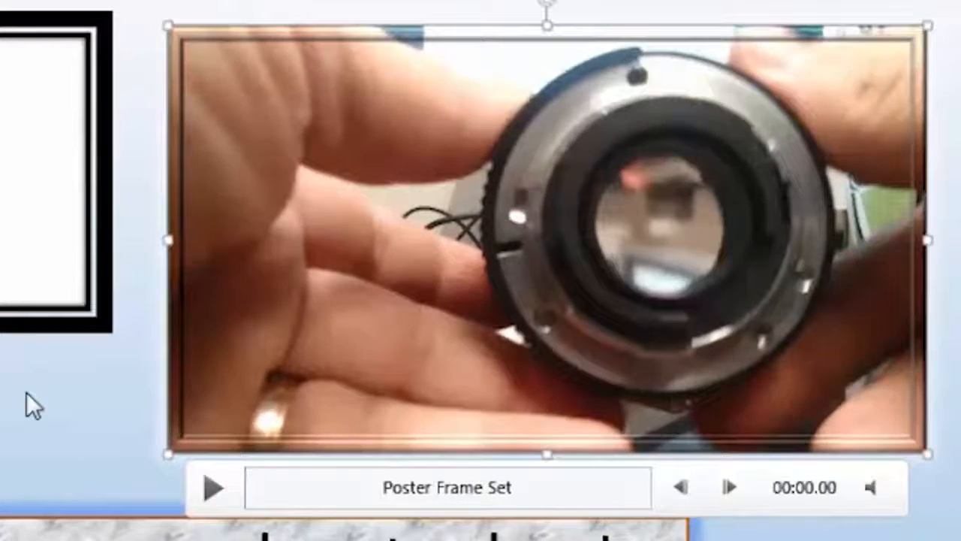
left_click(96, 418)
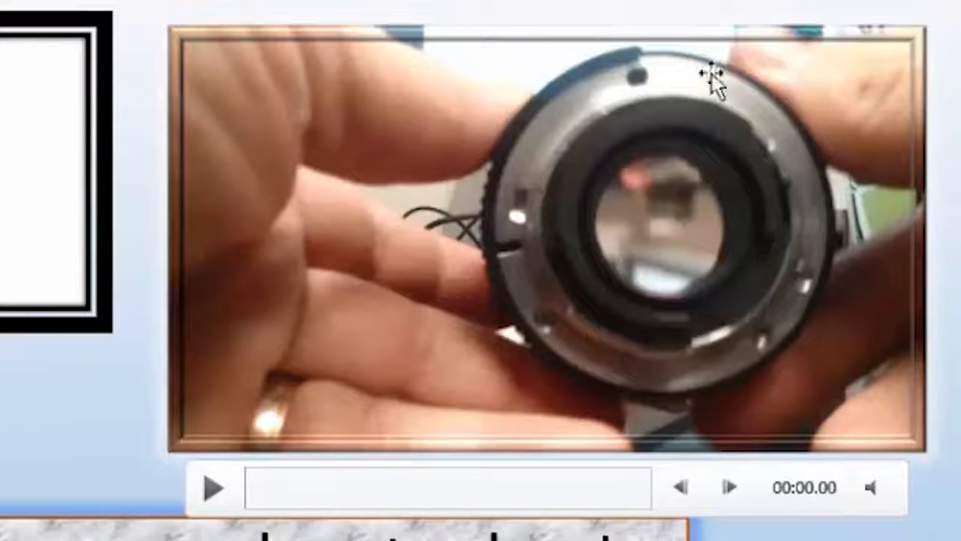
left_click(47, 213)
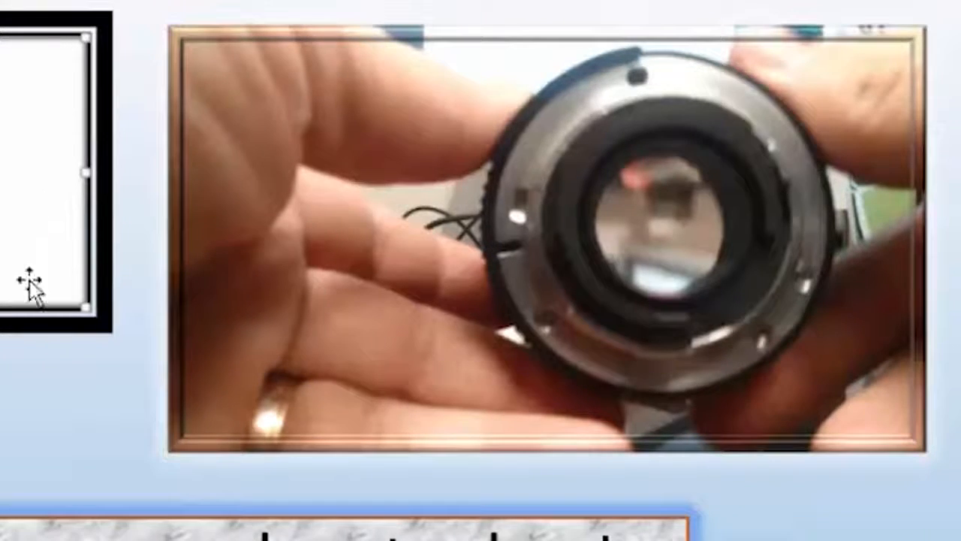
Set the video's poster frame to the image file unthsc-logo.png from the ppt project folder on the desktop
left_click(635, 220)
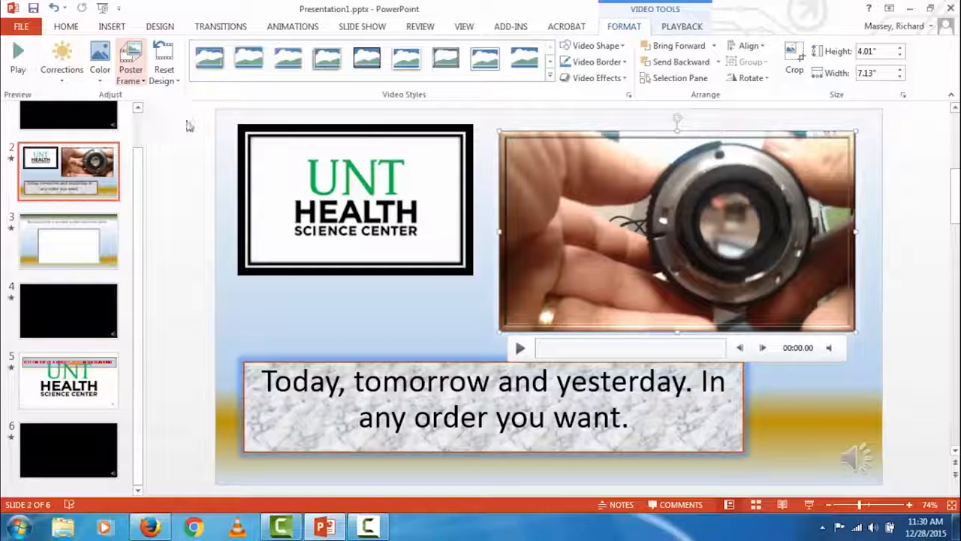
left_click(133, 76)
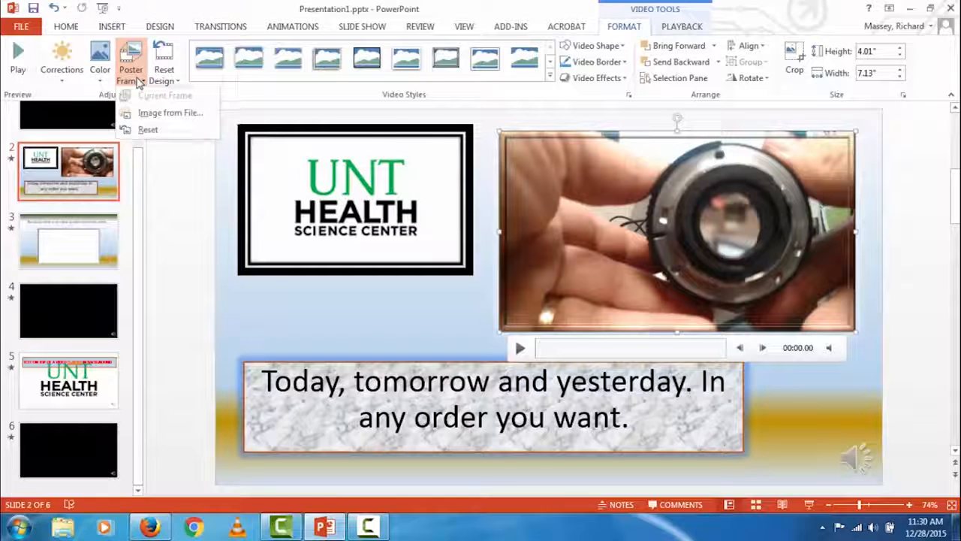
left_click(161, 120)
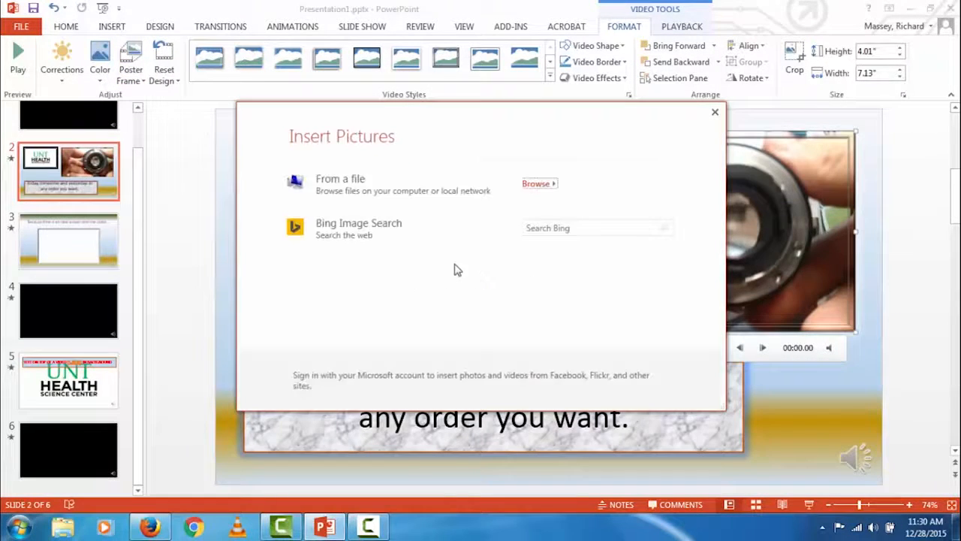
left_click(537, 184)
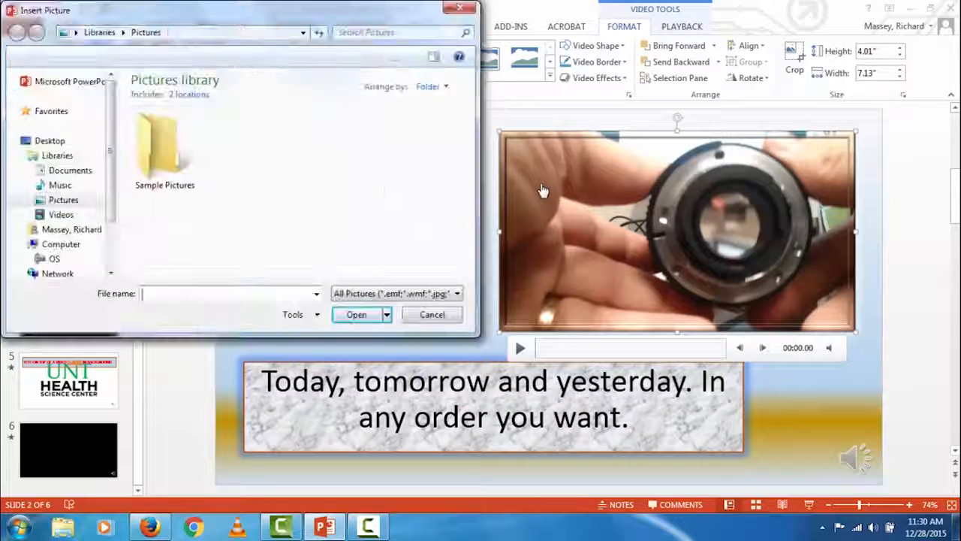
left_click(79, 140)
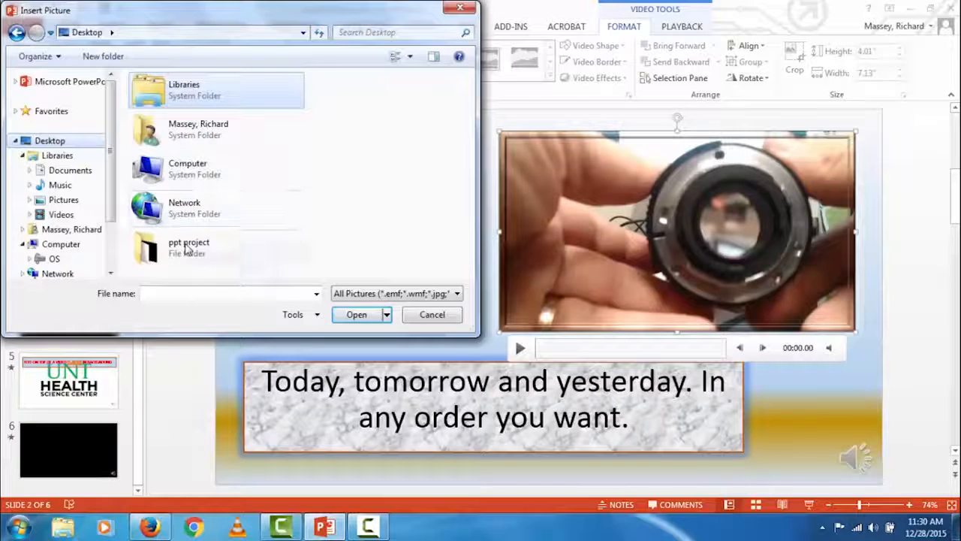
left_click(186, 250)
double_click(186, 250)
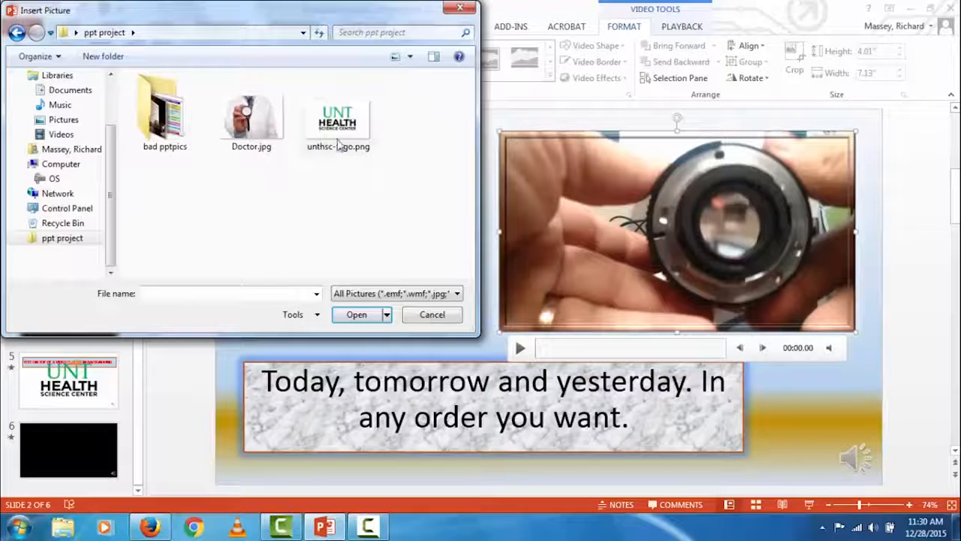
left_click(350, 121)
double_click(350, 122)
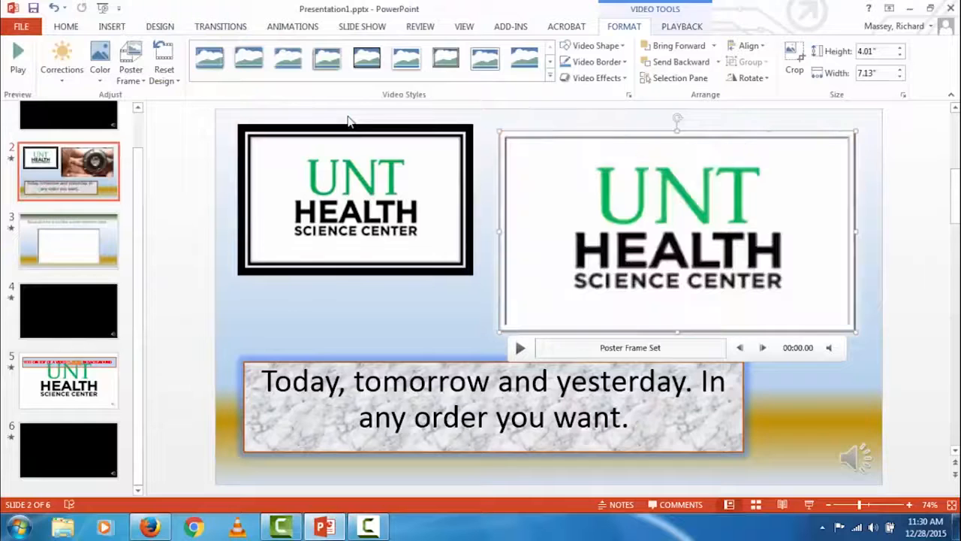